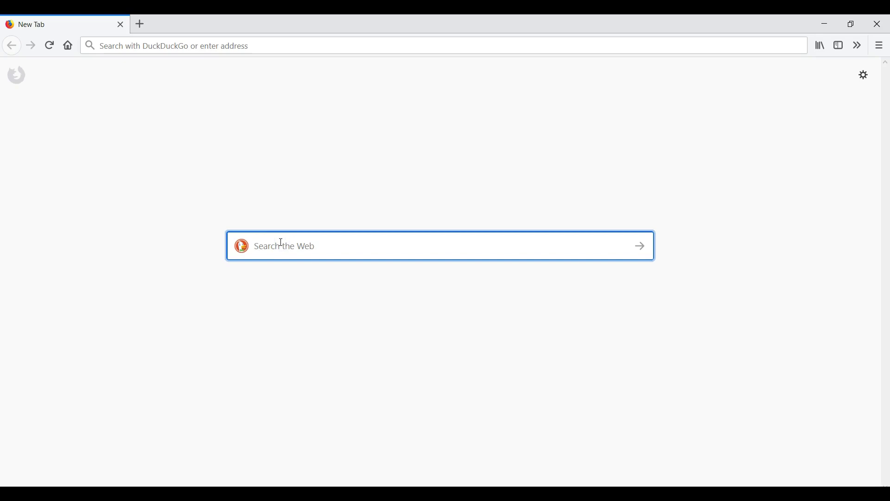
Step: Search DuckDuckGo for 'etwinning' from the new Firefox tab
type("etw")
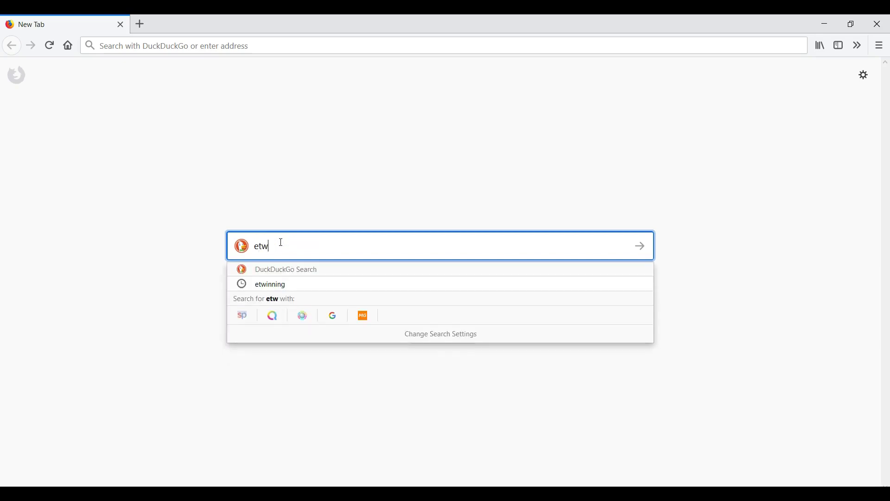
type("inning")
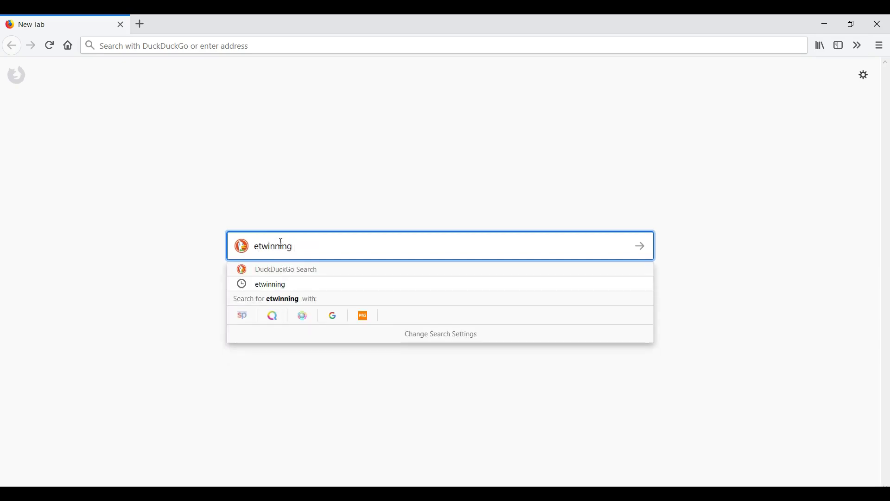
left_click(314, 242)
key("Return")
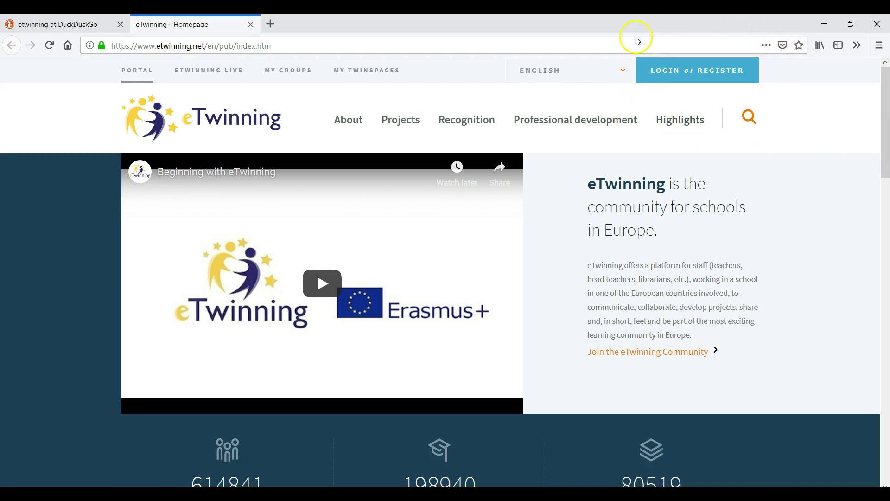
Step: Log in to eTwinning with username 'ude' and the account password
left_click(680, 74)
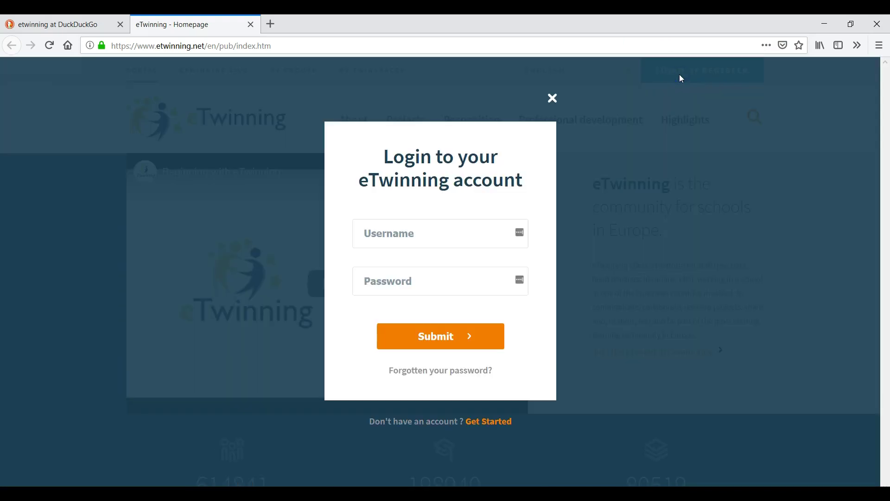
left_click(368, 238)
type("ud")
type("e")
key("Tab")
type("•")
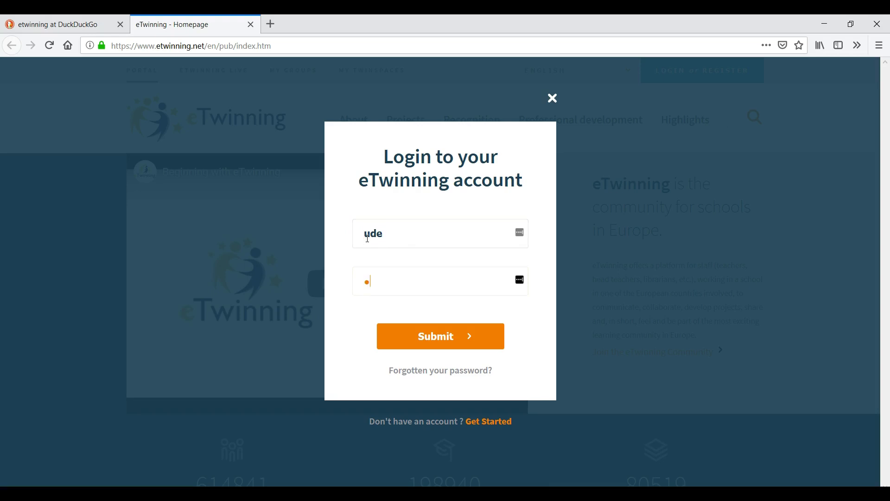
type("•••••")
key("Return")
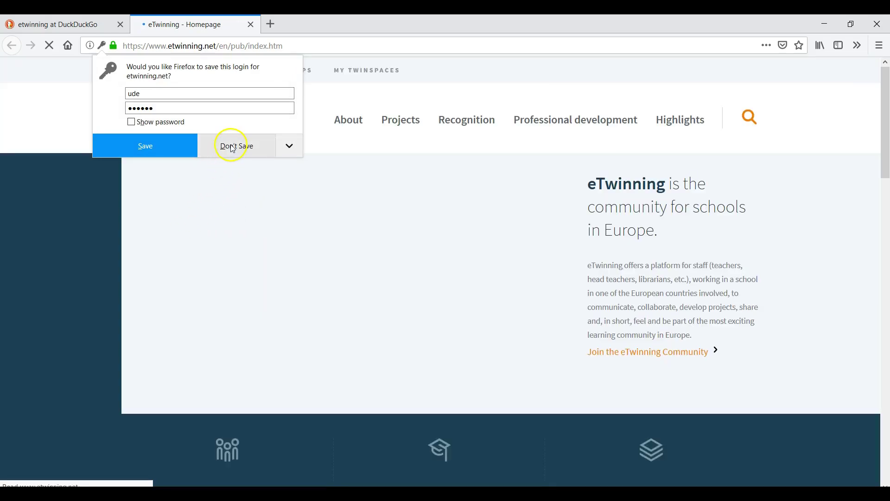
Step: Decline saving the login in both Firefox and LastPass
left_click(232, 146)
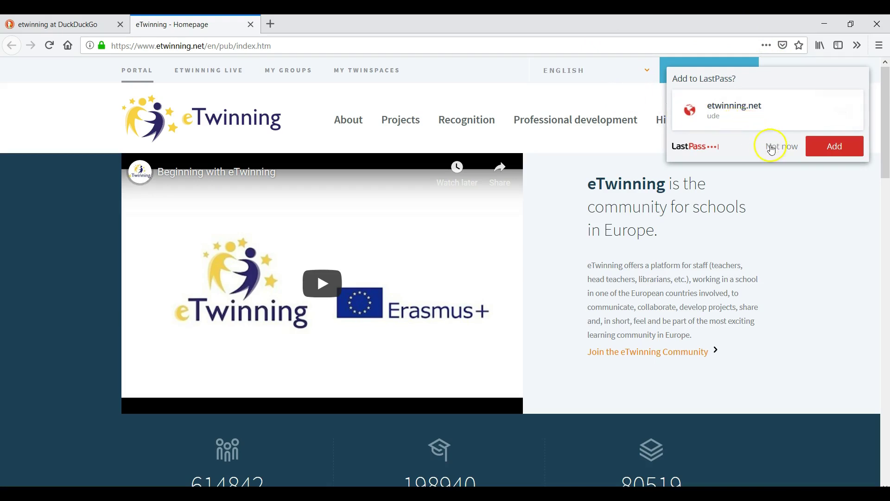
left_click(779, 147)
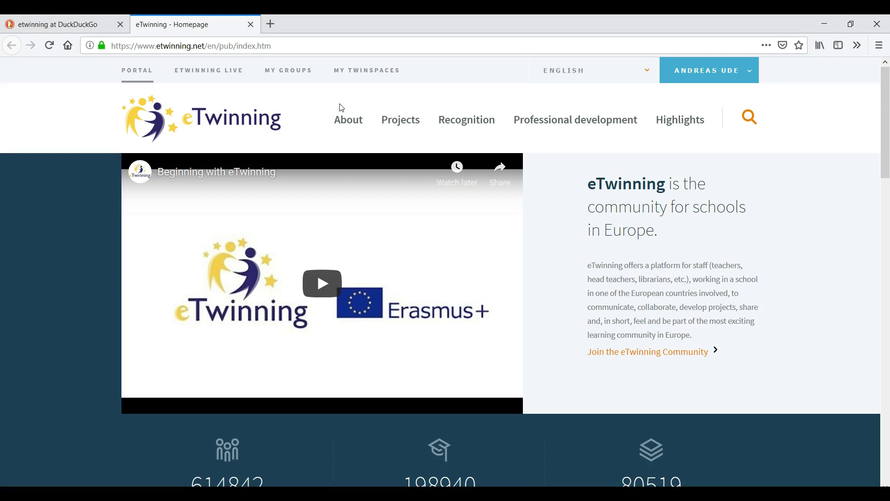
Step: Go to the eTwinning Live dashboard from the top navigation bar
left_click(209, 76)
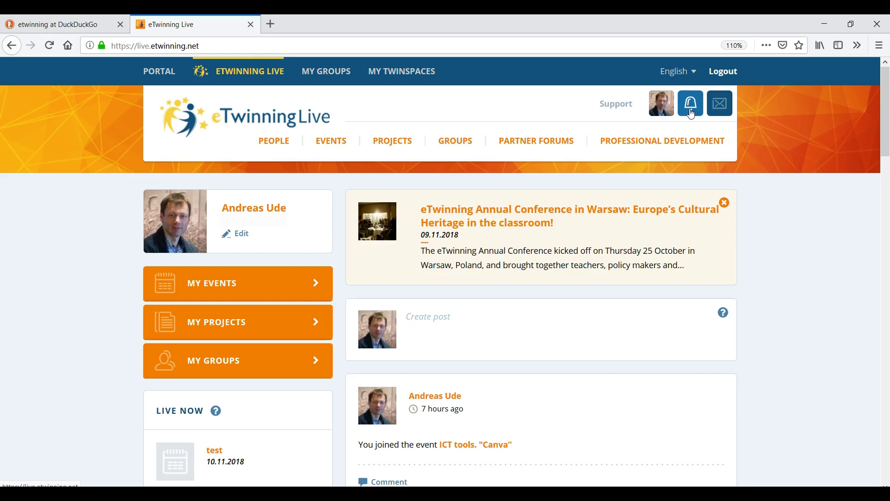
Step: Check the bell notifications panel for project invitations and find it empty
left_click(692, 114)
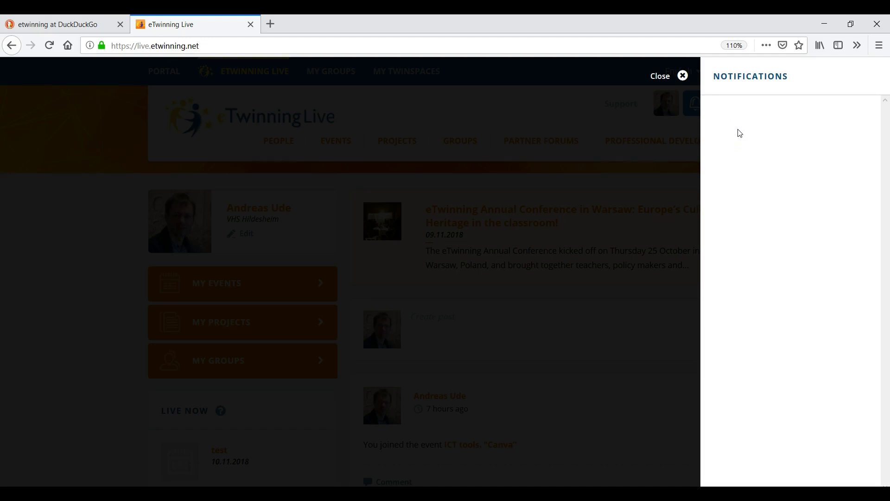
left_click(741, 132)
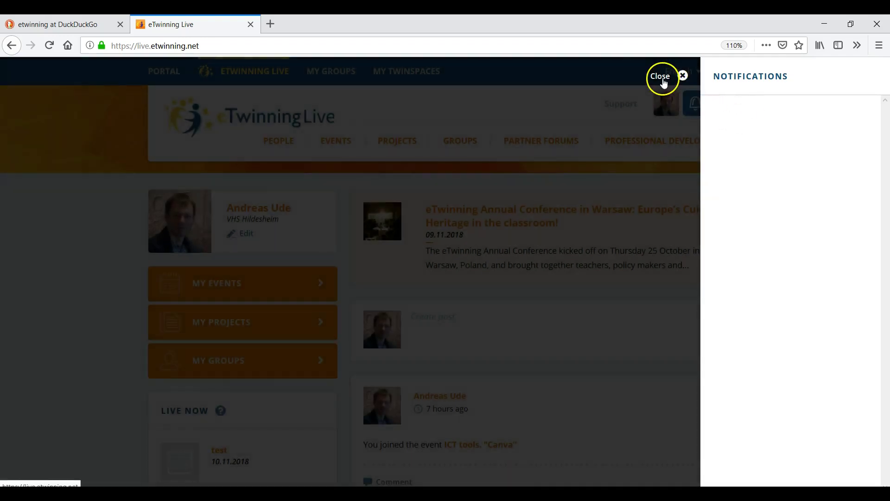
Step: Close the empty Notifications side panel, back on the Live dashboard
left_click(664, 80)
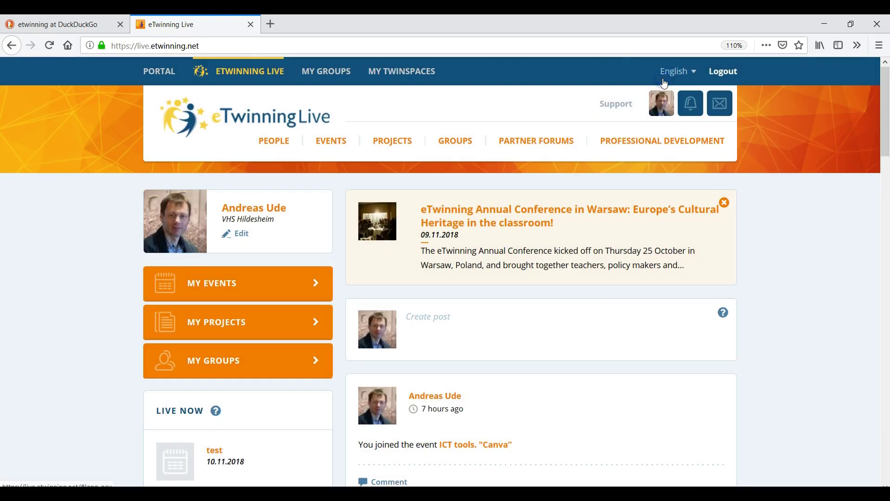